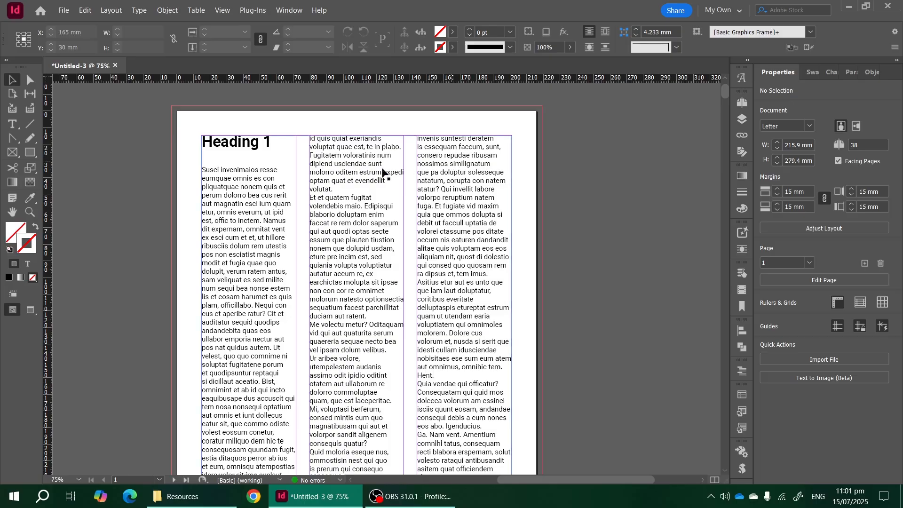
- Select all the body text below Heading 1 across the three columns of page 1
alt+scroll(282, 188, up, 2)
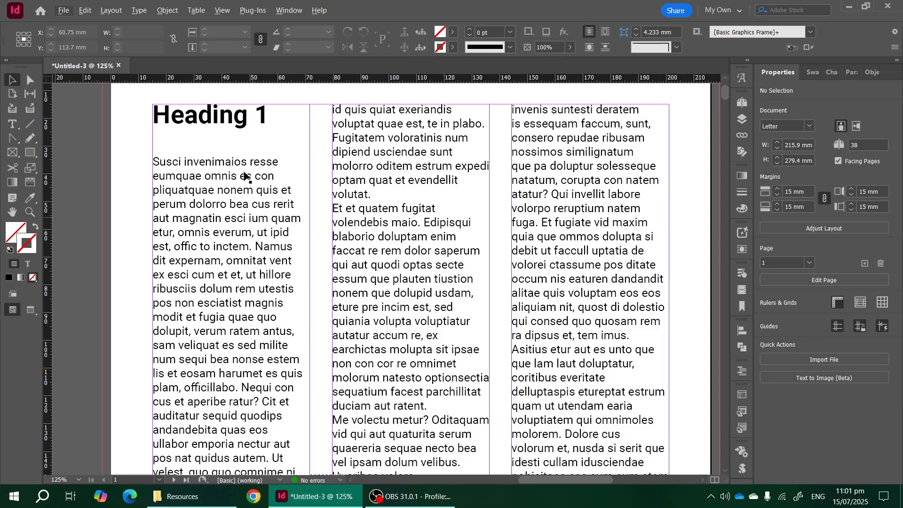
scroll(298, 364, down, 1)
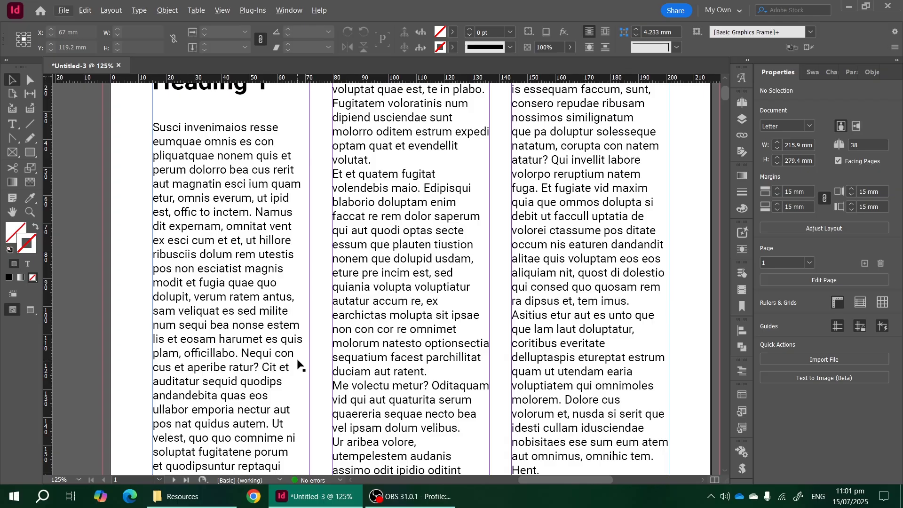
scroll(299, 364, up, 2)
triple_click(395, 181)
triple_click(230, 205)
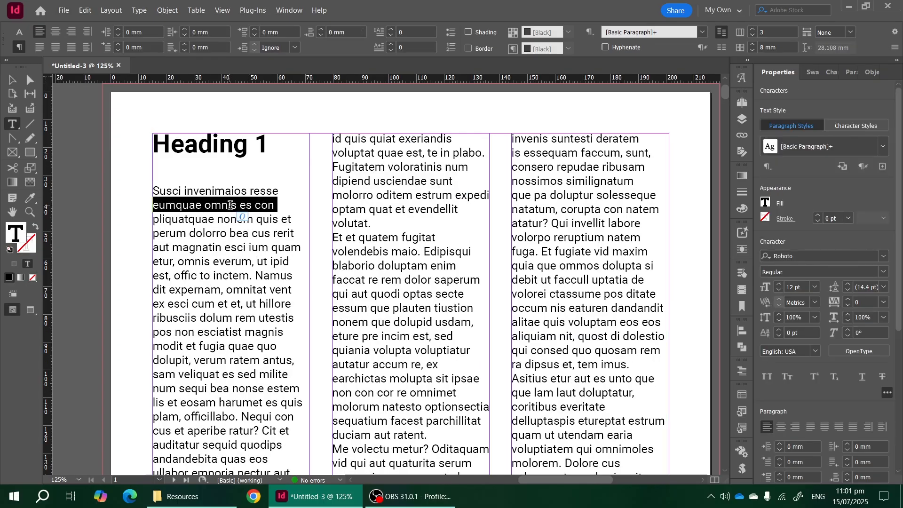
click(240, 201)
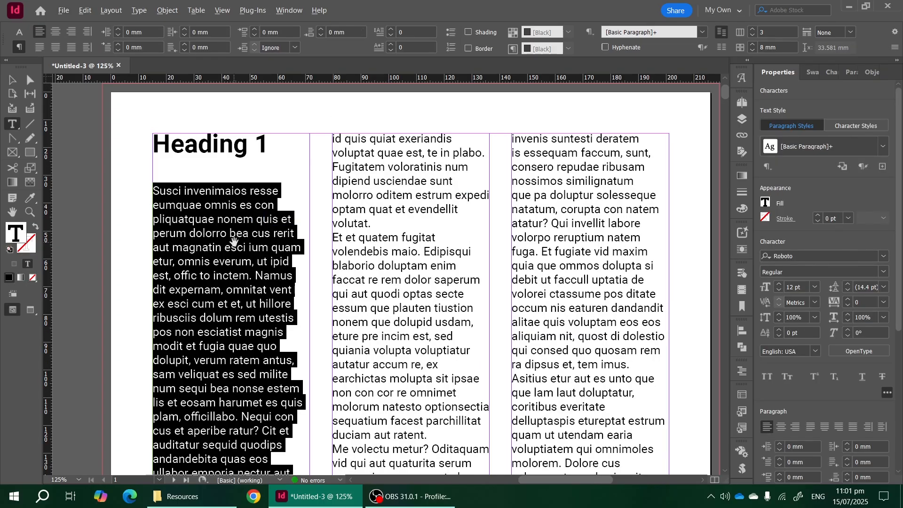
scroll(234, 241, down, 1)
scroll(234, 241, down, 1)
scroll(379, 353, down, 5)
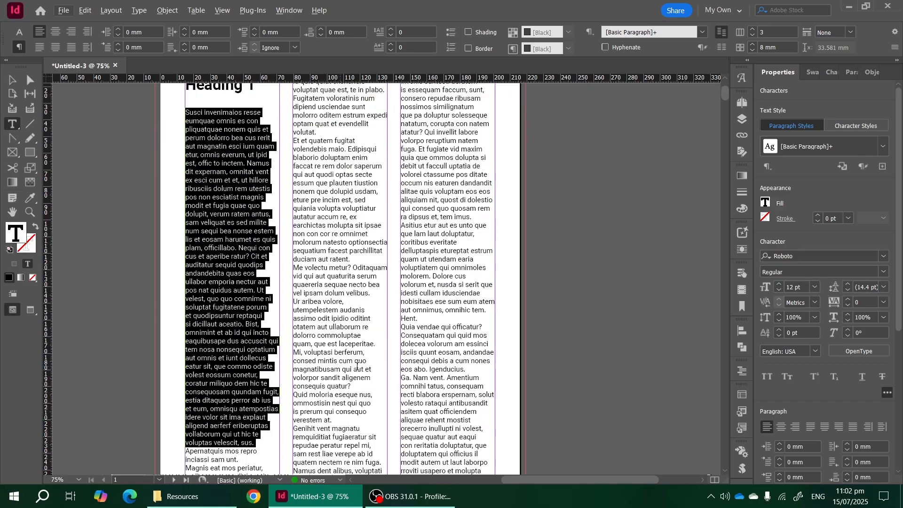
shift+click(492, 387)
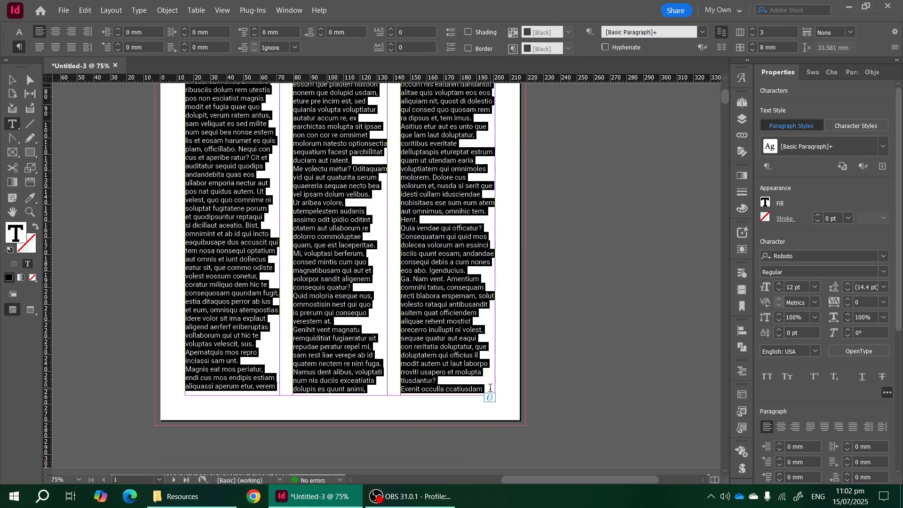
scroll(433, 283, down, 3)
scroll(433, 282, up, 15)
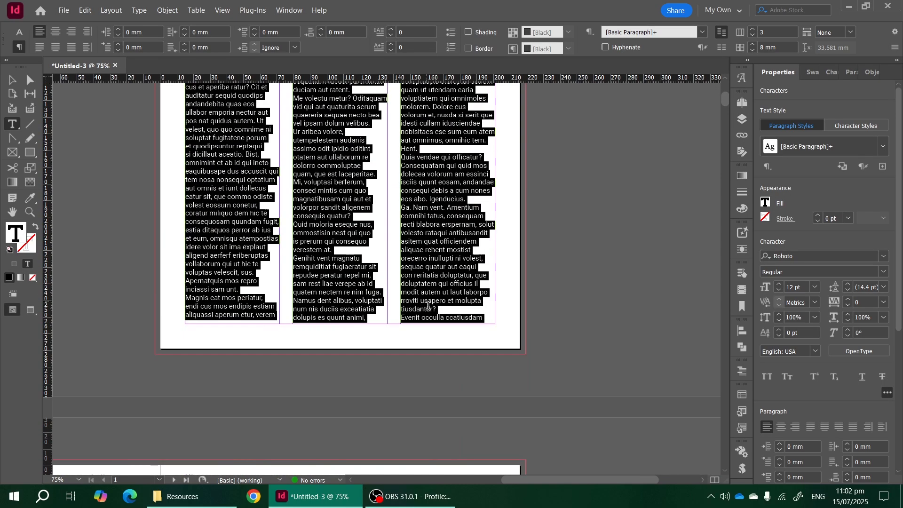
scroll(455, 318, left, 3)
scroll(455, 317, up, 2)
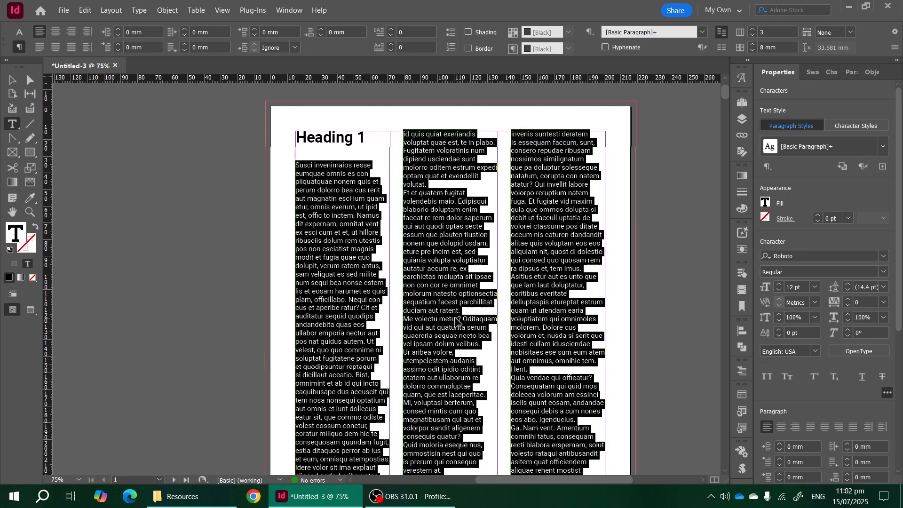
scroll(455, 315, right, 4)
scroll(454, 296, left, 2)
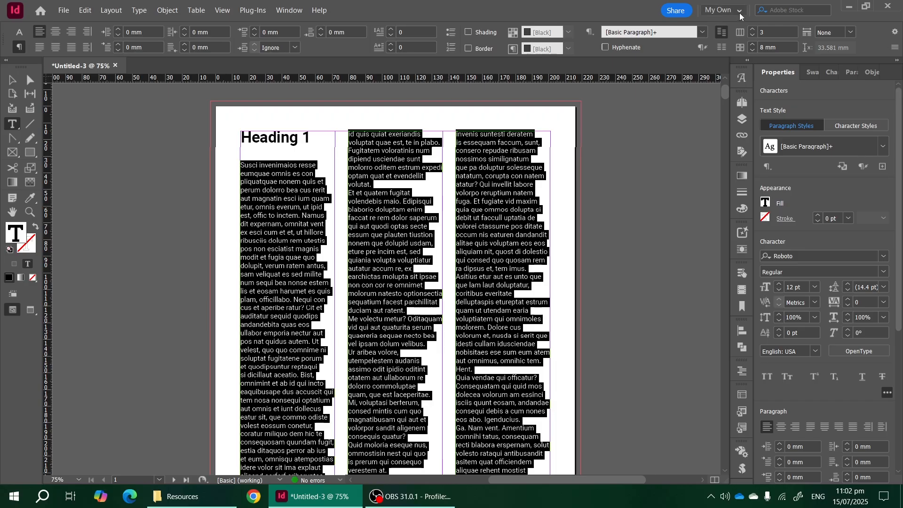
- Check which workspace is active in the list of available workspaces
click(740, 14)
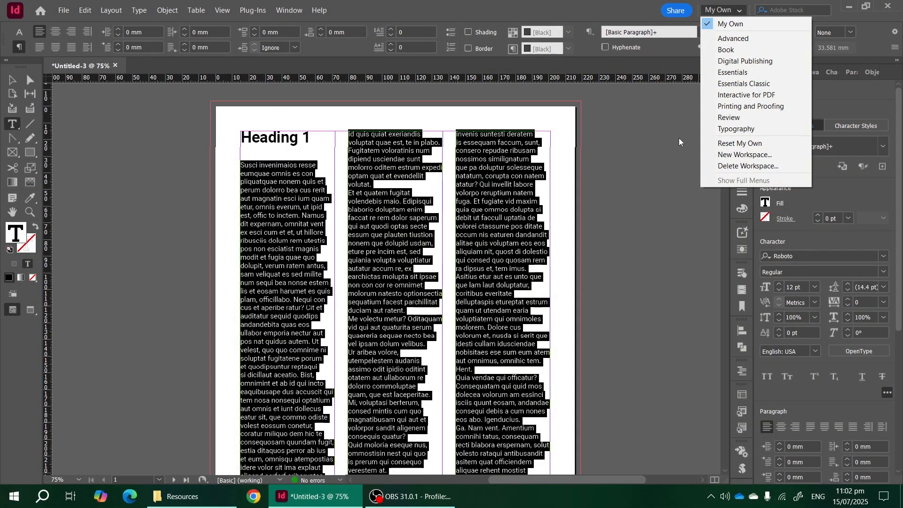
click(655, 161)
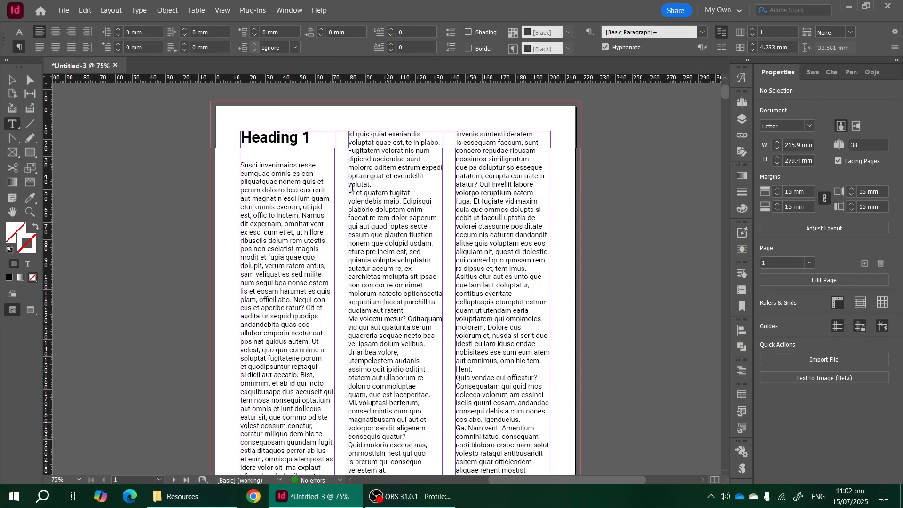
- Justify the three-column body text below Heading 1 with the last line aligned left
drag(254, 167, 546, 354)
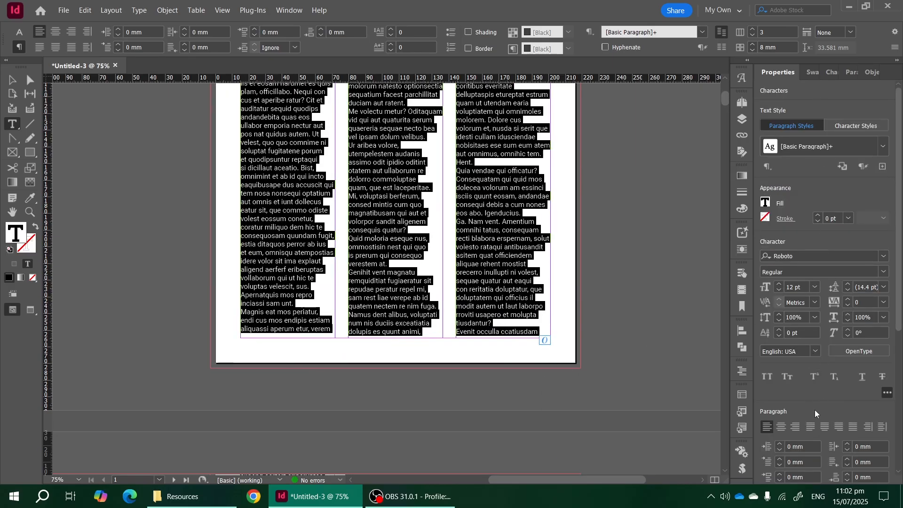
drag(897, 306, 899, 372)
key(ctrl)
key(ctrl)
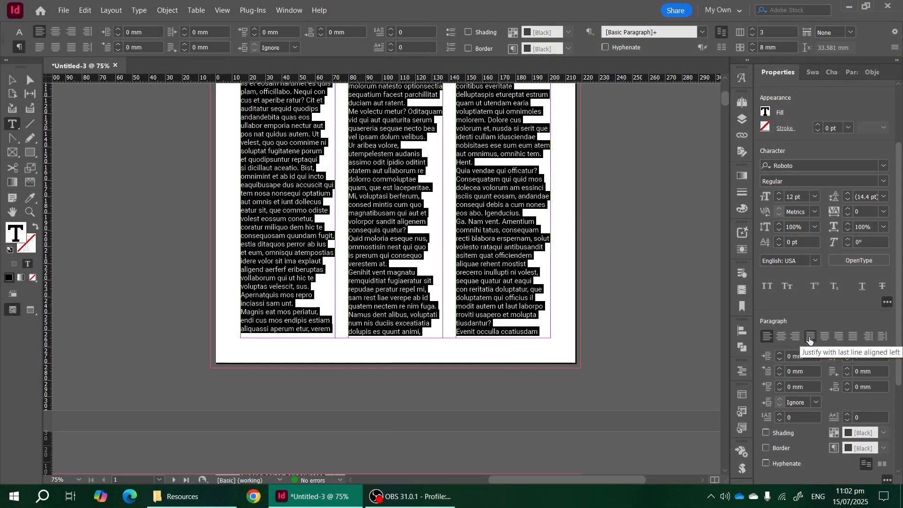
click(810, 337)
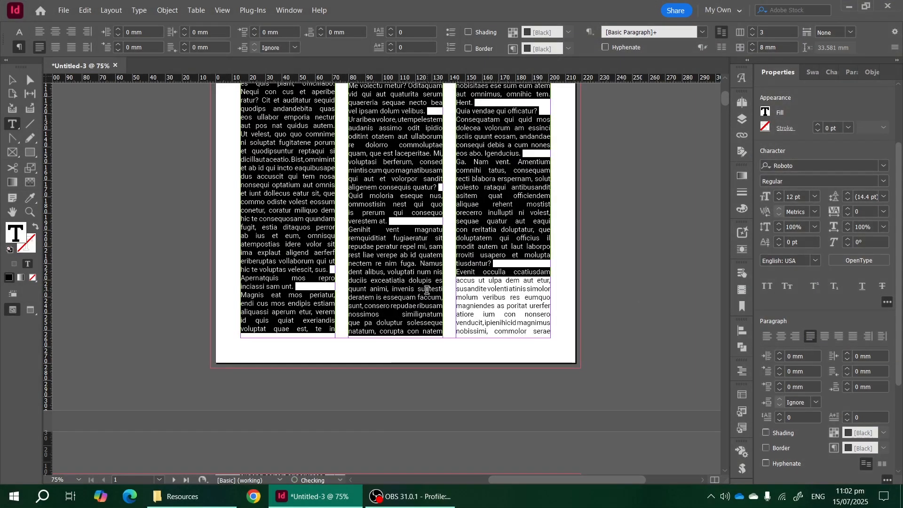
scroll(339, 186, up, 6)
click(328, 178)
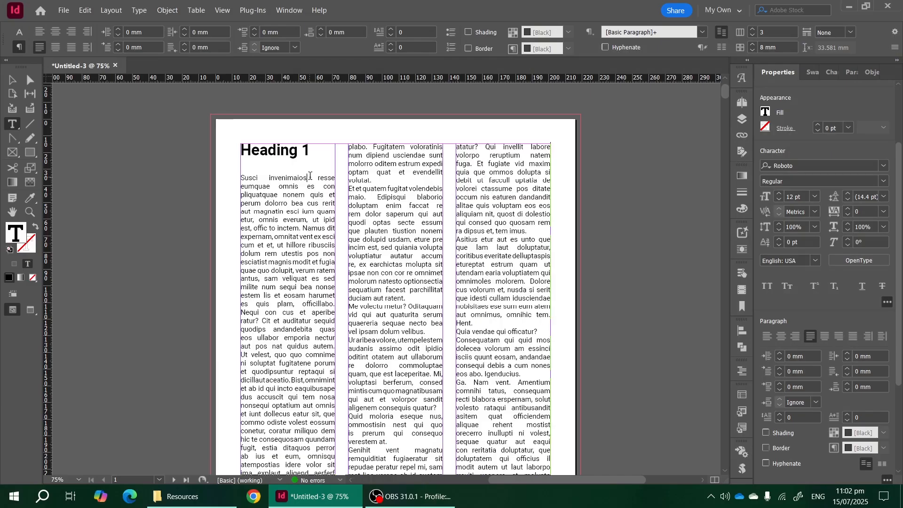
scroll(292, 196, down, 3)
scroll(332, 170, down, 4)
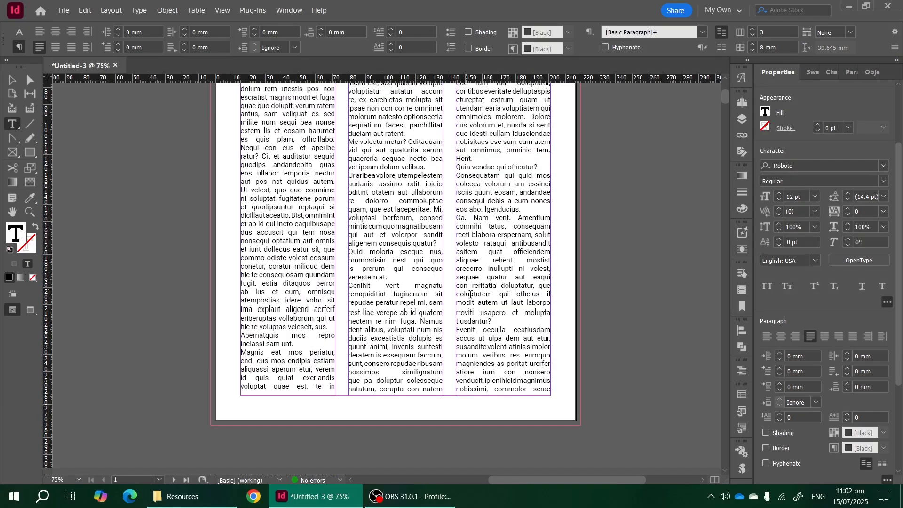
click(511, 347)
- Reselect the justified body text from its first paragraph to the end of the third column
scroll(289, 202, up, 6)
key(Escape)
triple_click(289, 198)
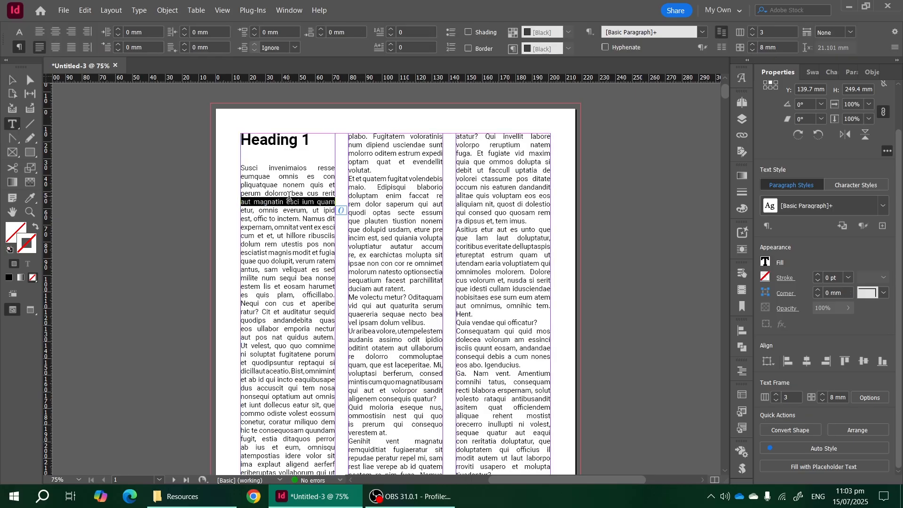
click(288, 199)
scroll(288, 195, down, 6)
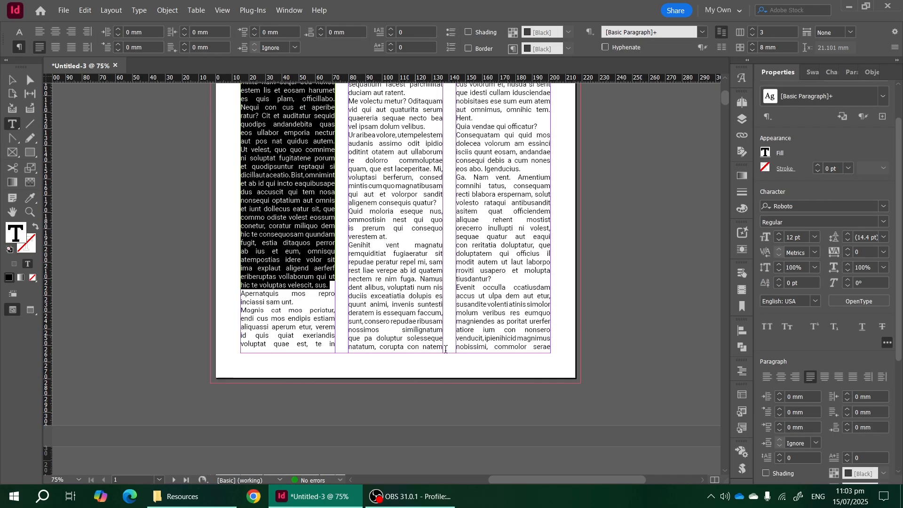
shift+click(549, 347)
scroll(316, 285, up, 3)
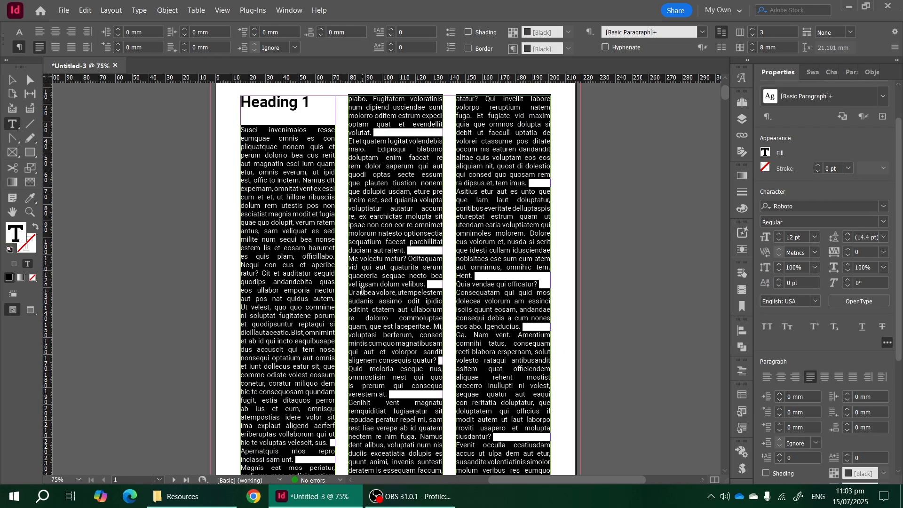
scroll(325, 264, up, 1)
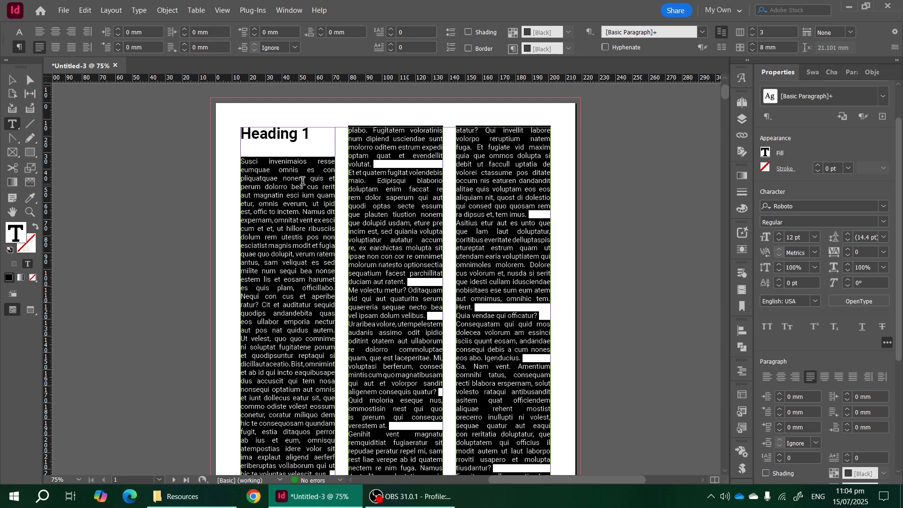
- Examine the word spacing of the justified text at 200%, highlighting the line "Ur aribea volore, utempelestem"
key(ctrl+2)
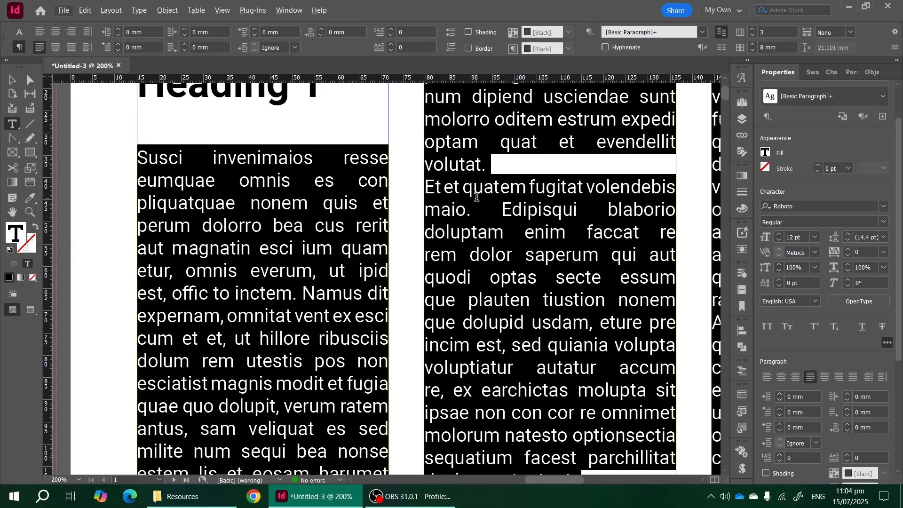
scroll(477, 198, right, 3)
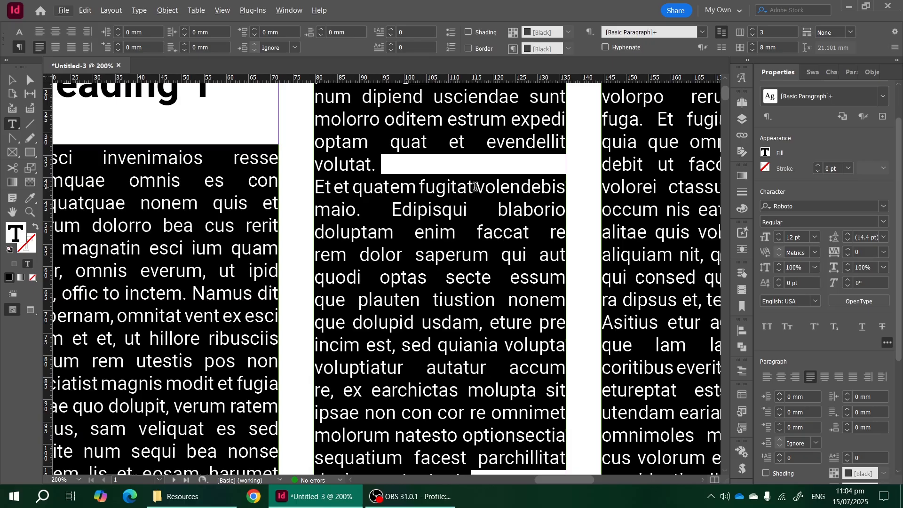
scroll(483, 312, down, 5)
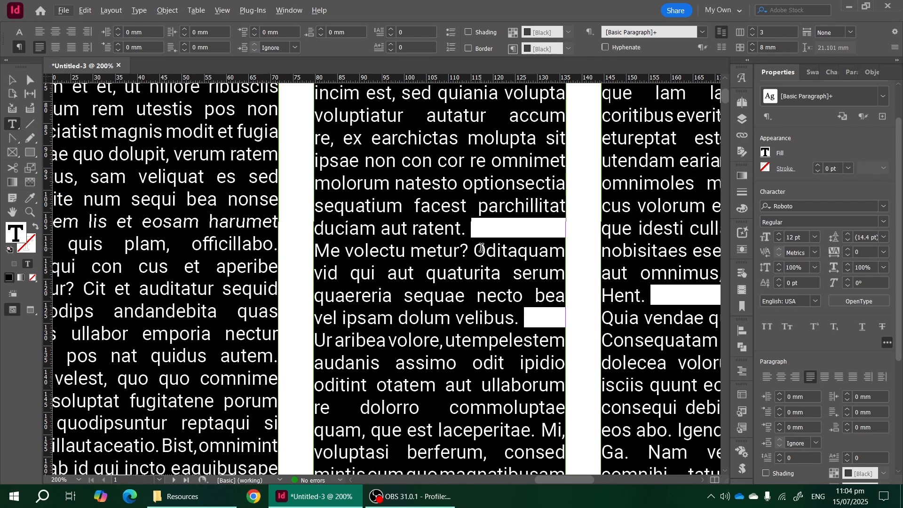
scroll(481, 248, down, 1)
double_click(483, 309)
drag(483, 310, 320, 309)
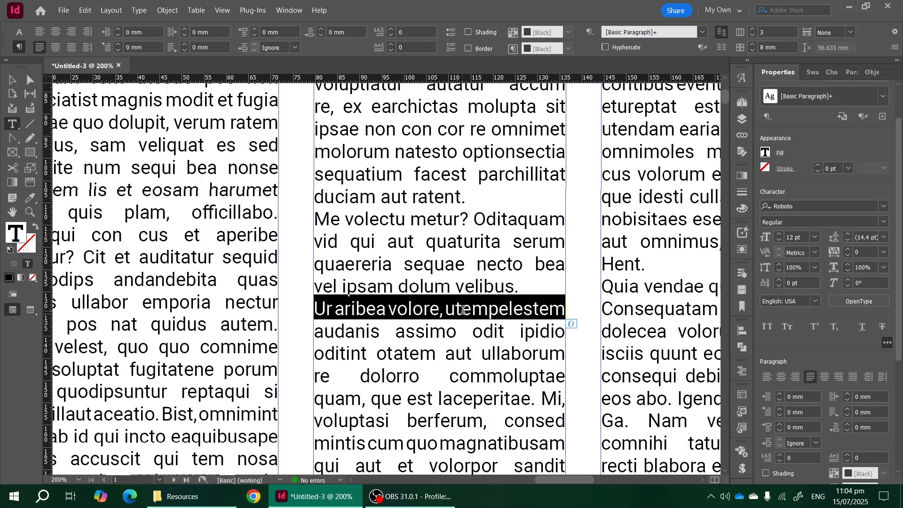
scroll(463, 309, down, 4)
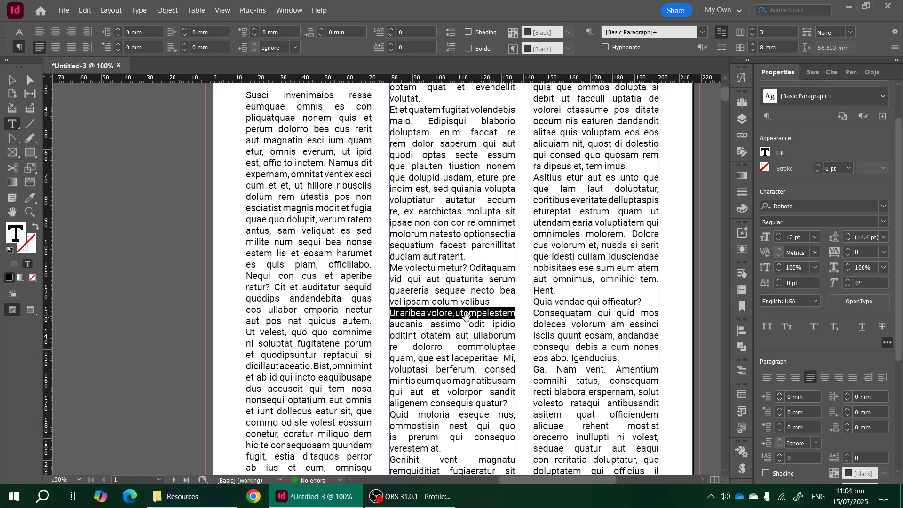
- Select the body text across all three columns and turn on hyphenation for it
scroll(466, 316, up, 2)
scroll(302, 214, down, 2)
drag(302, 145, 579, 465)
scroll(554, 358, up, 3)
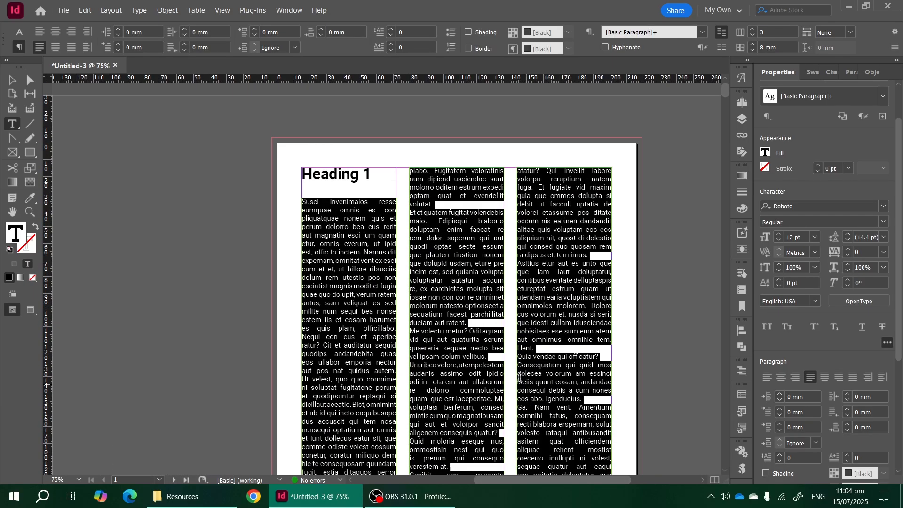
scroll(478, 292, right, 2)
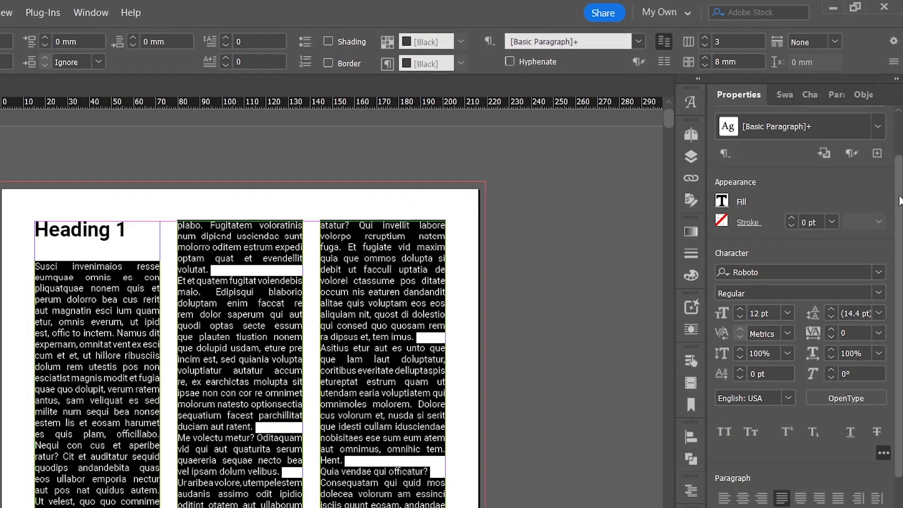
drag(898, 240, 897, 257)
drag(899, 155, 901, 273)
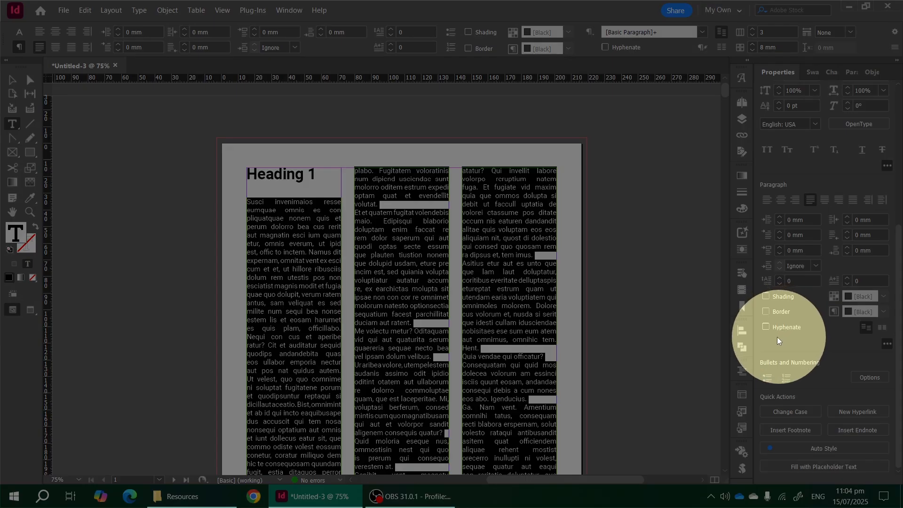
click(766, 327)
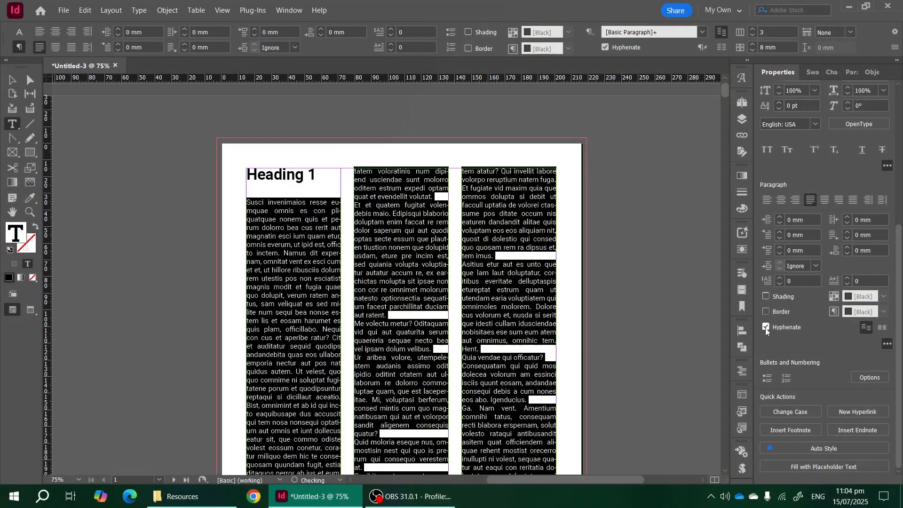
- Examine the hyphenated line ends up close, highlighting the split word "eumquae" in the first paragraph
scroll(272, 243, down, 2)
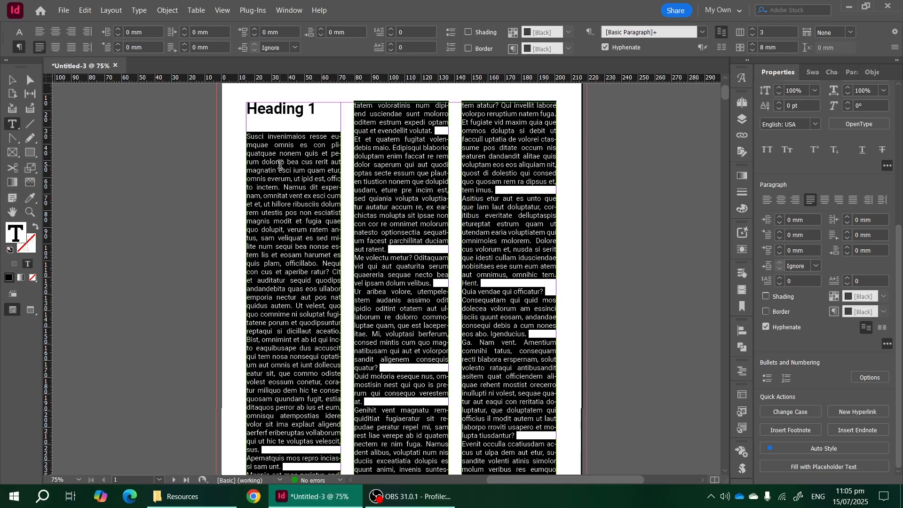
click(311, 137)
scroll(312, 138, up, 3)
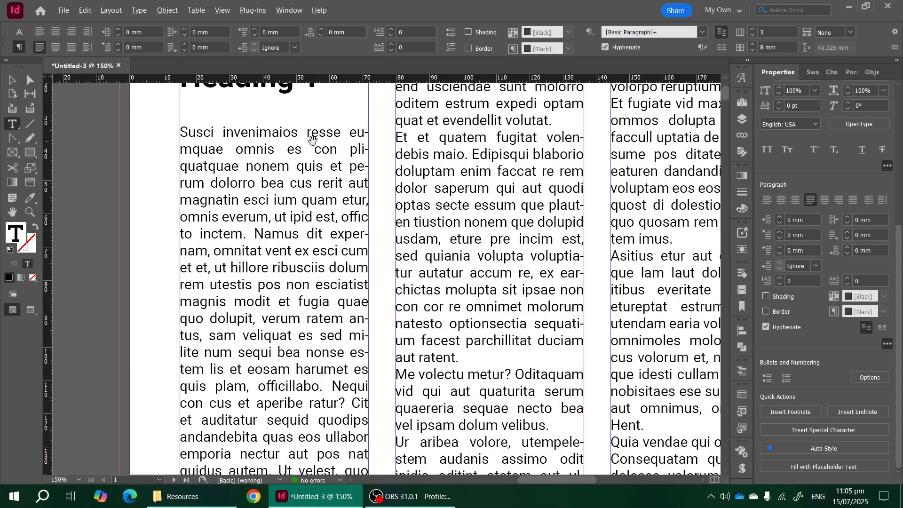
drag(350, 133, 221, 147)
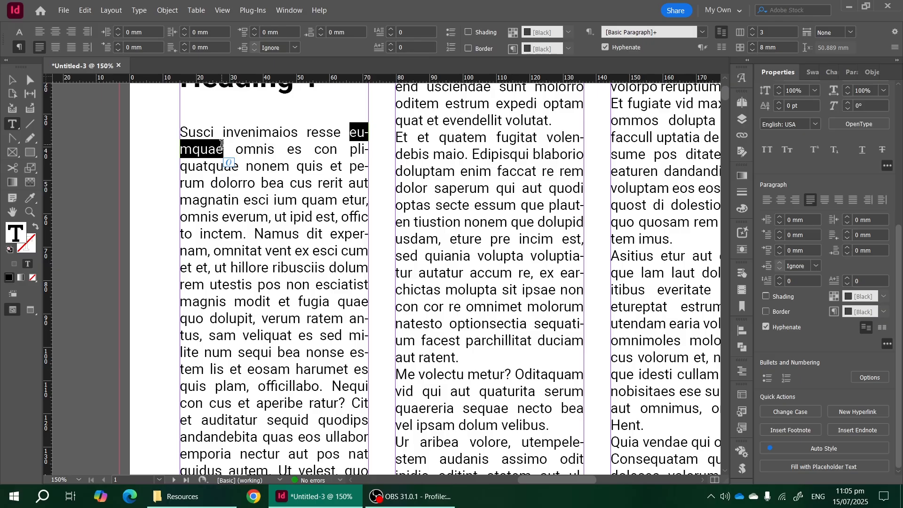
click(297, 131)
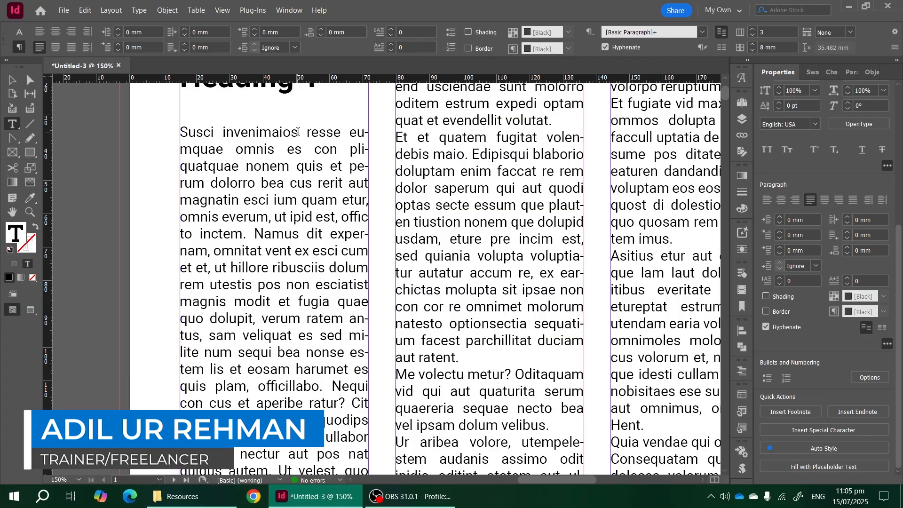
key(ctrl+1)
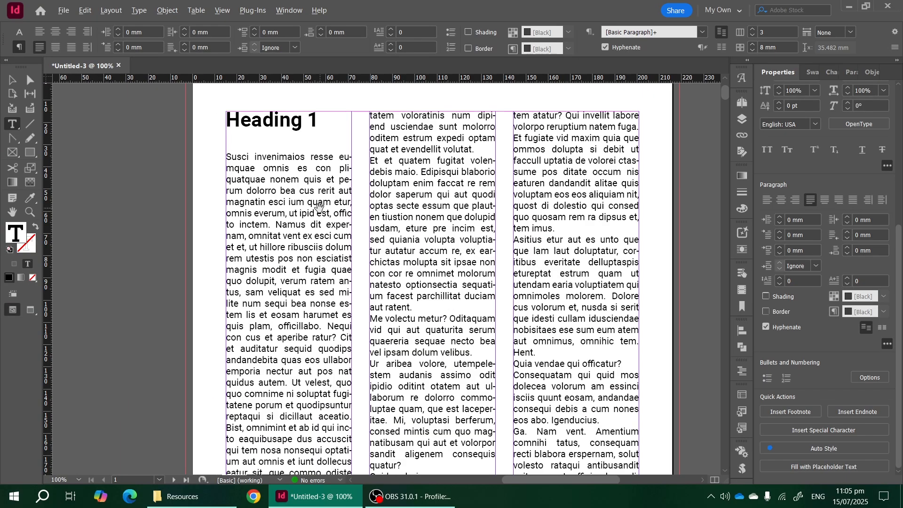
- Select the hyphenated body text in all three columns, leaving out the heading
drag(227, 155, 675, 473)
scroll(539, 309, down, 2)
scroll(518, 354, up, 2)
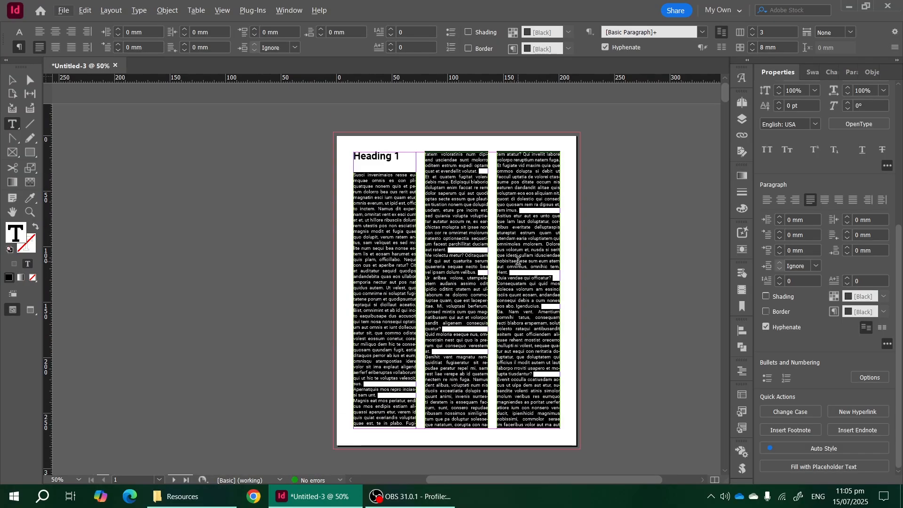
scroll(332, 234, right, 2)
scroll(333, 225, up, 1)
scroll(358, 212, up, 1)
scroll(359, 210, up, 2)
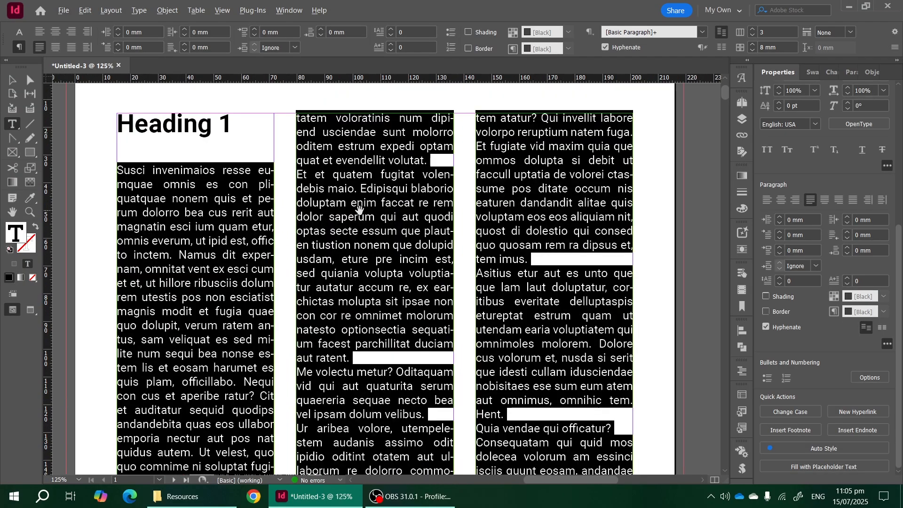